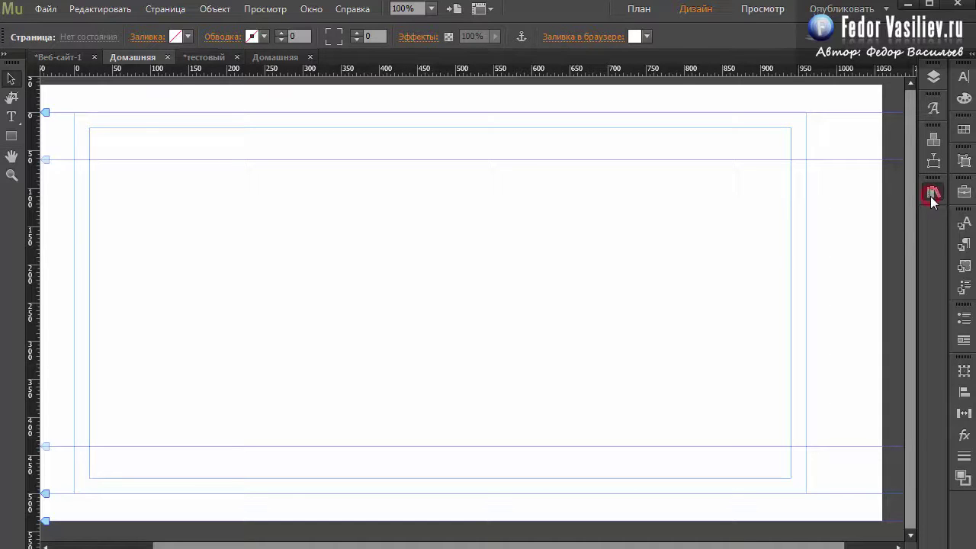
# Step: Place the Youtube_Fullscreen widget from the library folder QooQee_Widgets 5 onto the page
pyautogui.click(934, 193)
pyautogui.moveTo(906, 265); pyautogui.dragTo(888, 423)
pyautogui.click(795, 423)
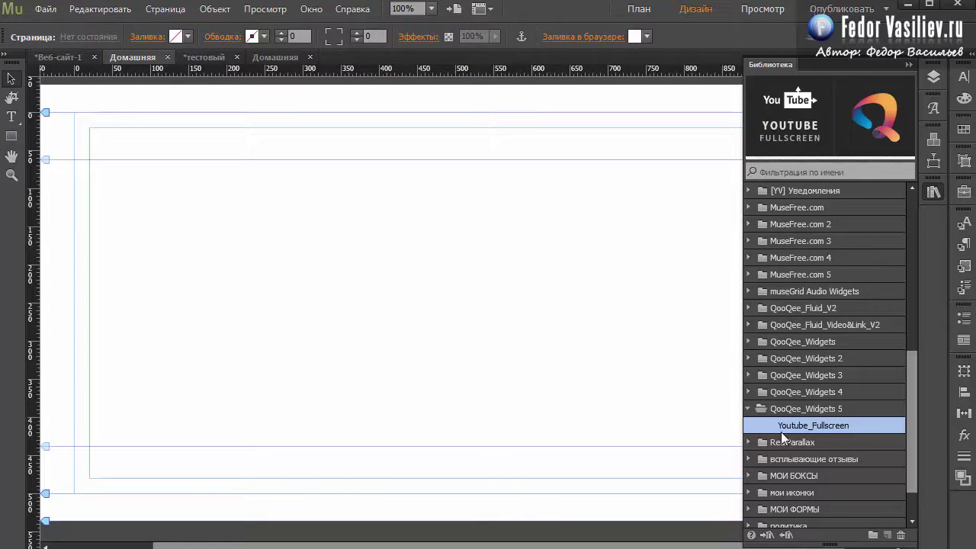
pyautogui.moveTo(835, 427); pyautogui.dragTo(216, 221)
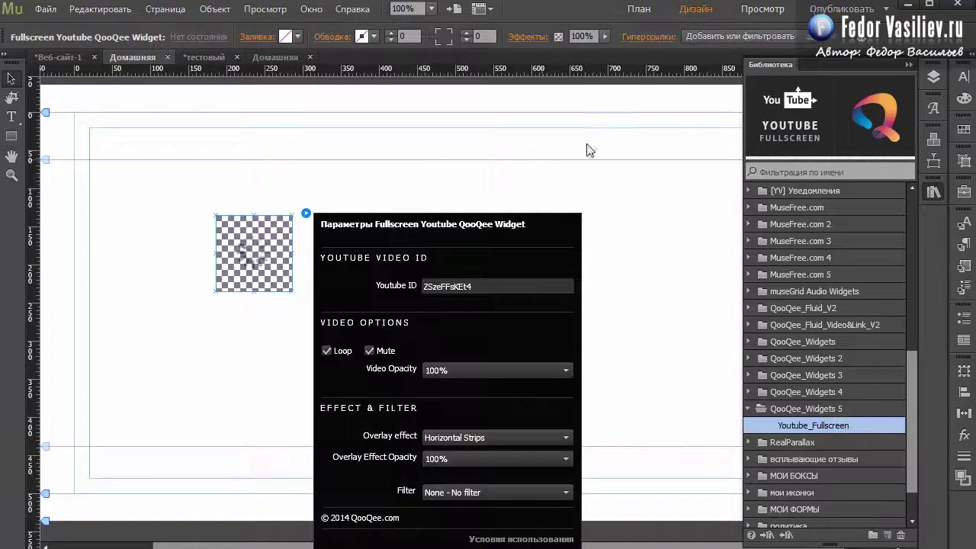
# Step: Move the Fullscreen Youtube widget into the upper-left corner of the page's content area
pyautogui.click(272, 258)
pyautogui.moveTo(272, 257); pyautogui.dragTo(223, 161)
pyautogui.click(265, 145)
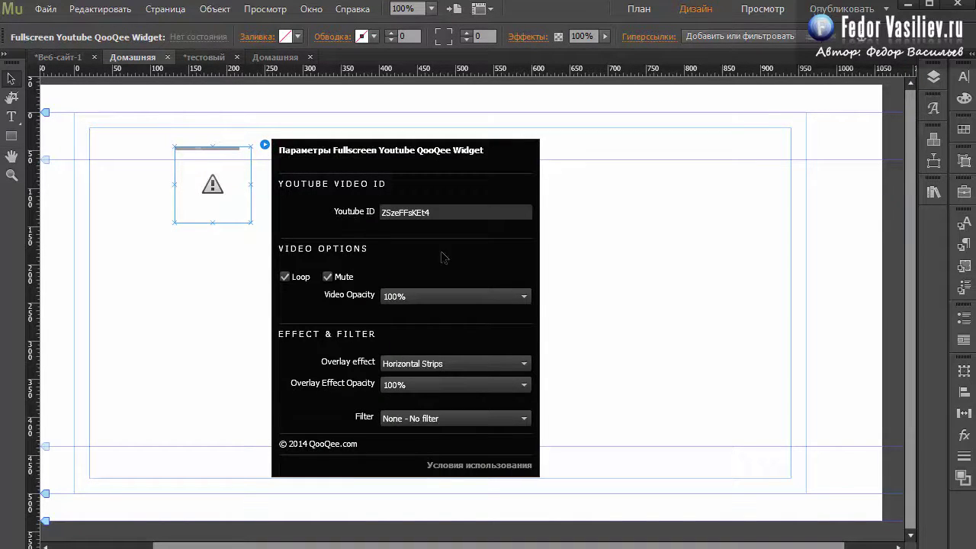
pyautogui.click(216, 202)
pyautogui.moveTo(224, 190); pyautogui.dragTo(144, 177)
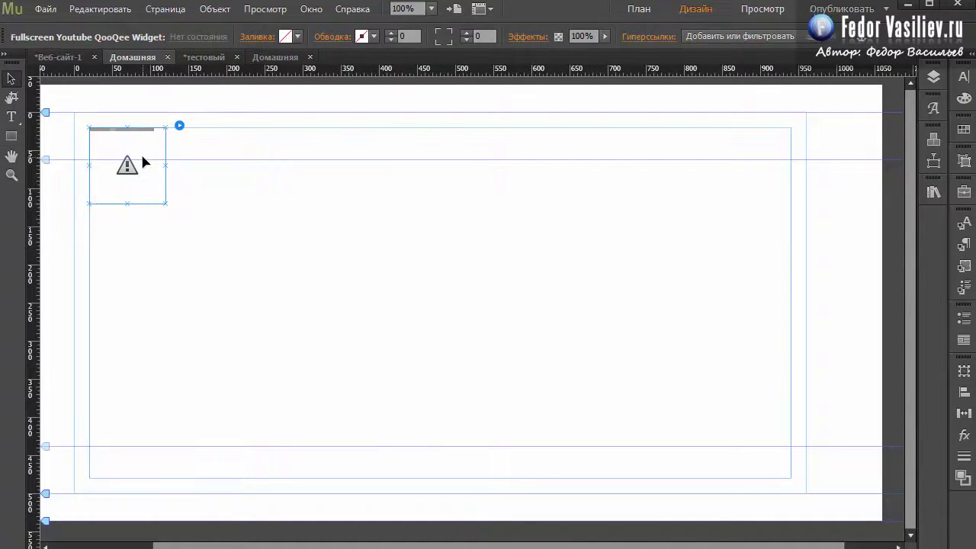
# Step: Open the Fullscreen Youtube widget's parameters and highlight its Youtube ID value
pyautogui.click(179, 126)
pyautogui.click(325, 199)
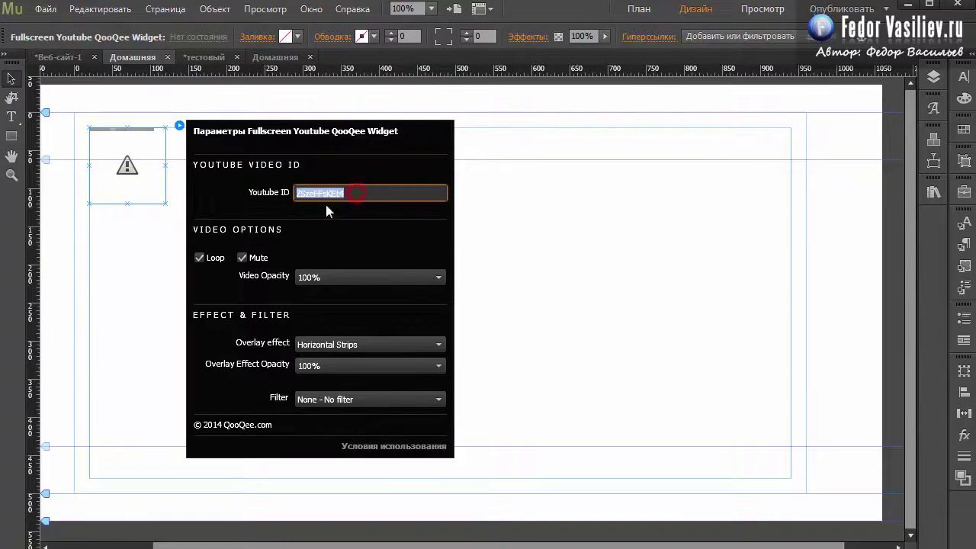
pyautogui.click(331, 193)
pyautogui.doubleClick(328, 192)
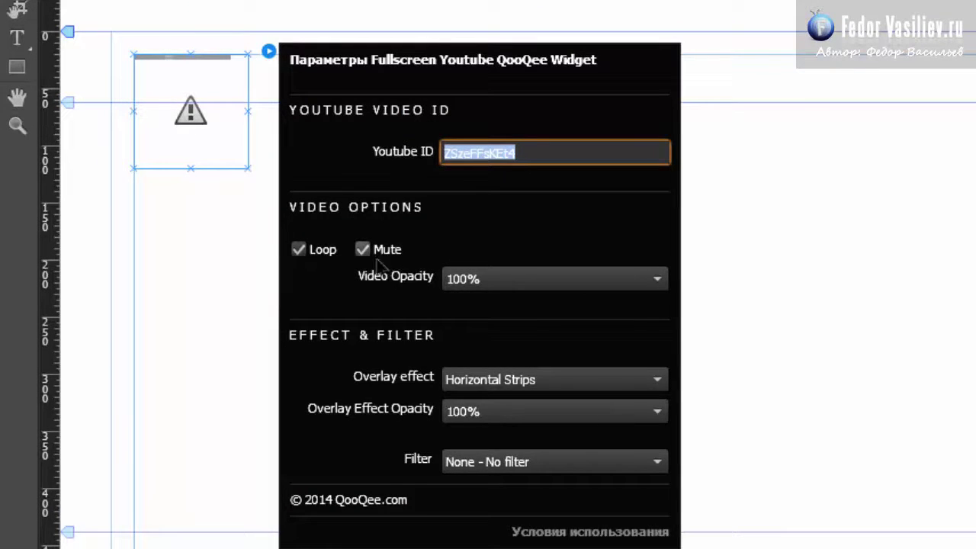
# Step: Turn the widget's Loop and Mute options off and back on
pyautogui.click(298, 250)
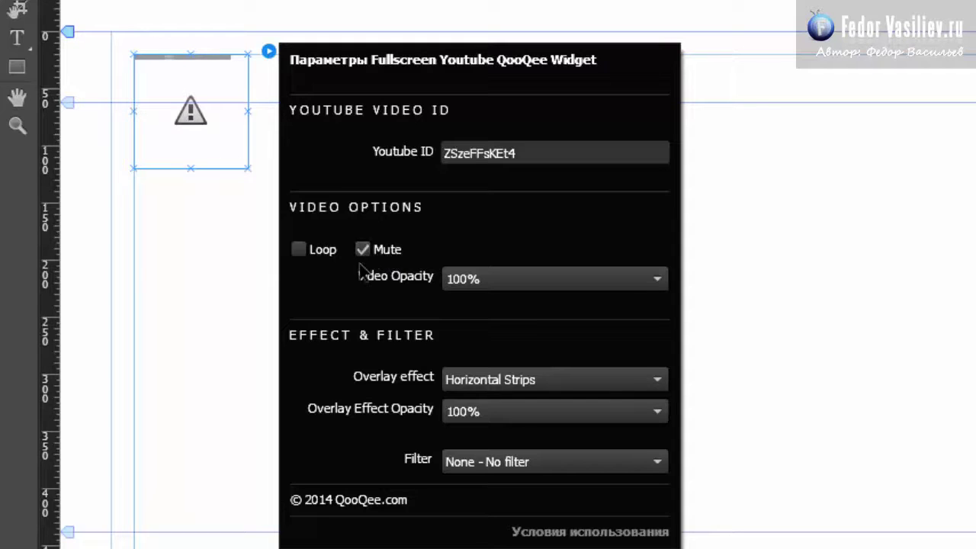
pyautogui.click(298, 250)
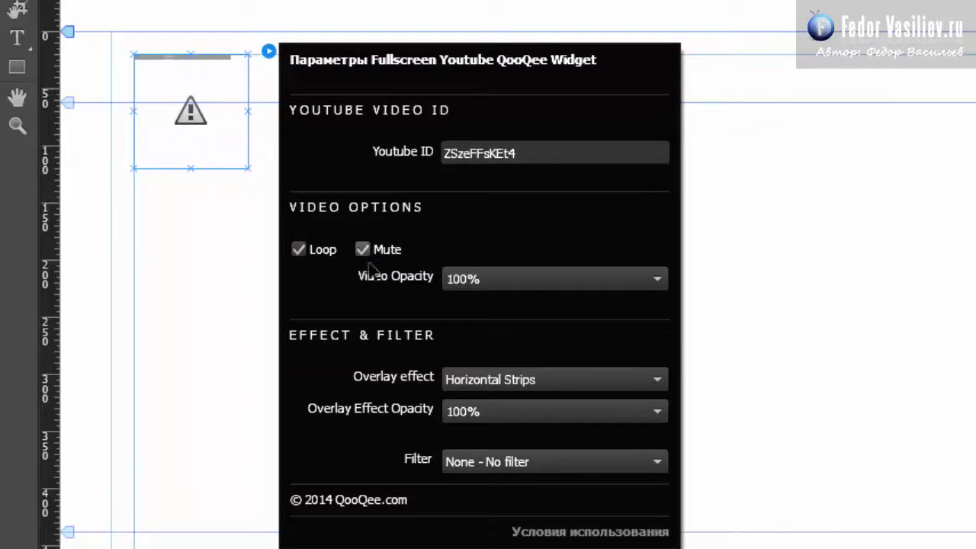
pyautogui.click(363, 250)
pyautogui.click(363, 249)
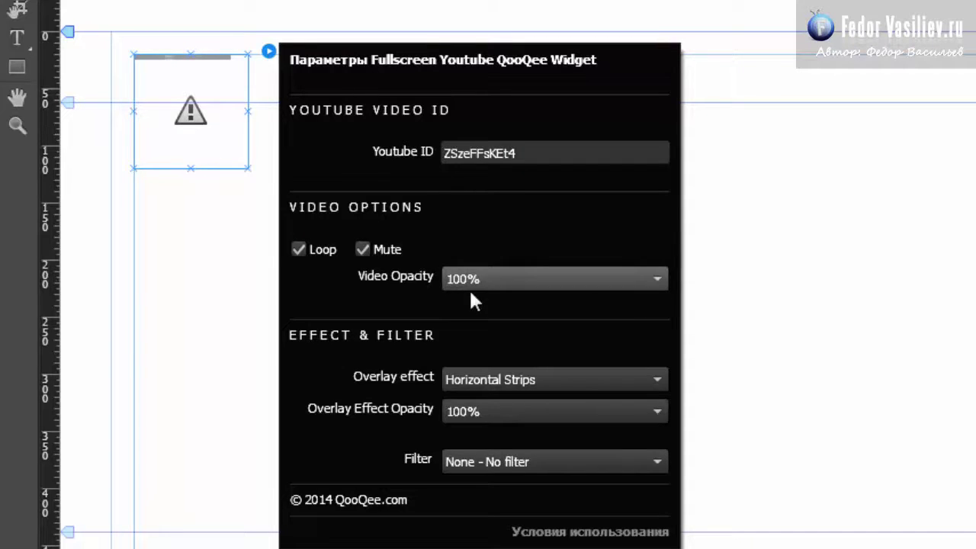
# Step: View the choices offered for the widget's Video Opacity and Overlay effect without changing them
pyautogui.click(657, 281)
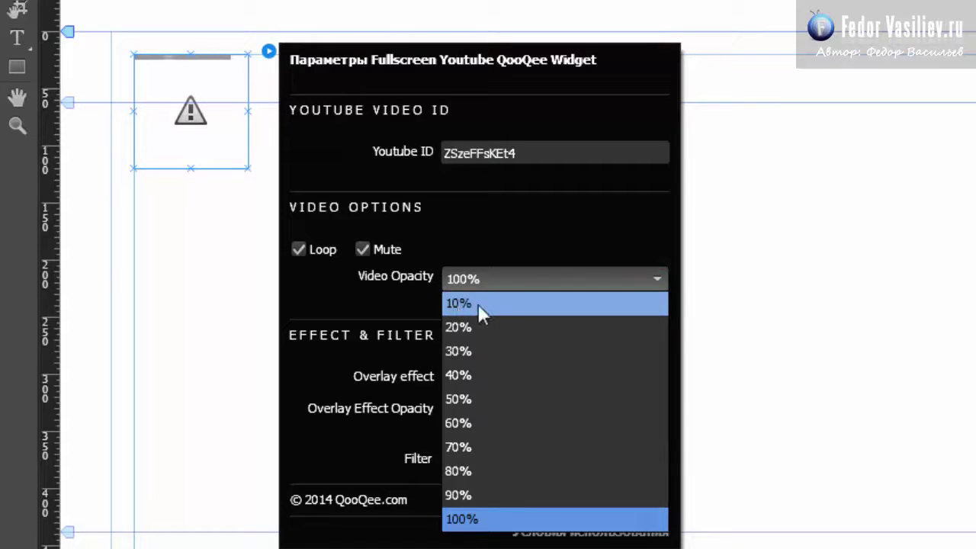
pyautogui.click(392, 299)
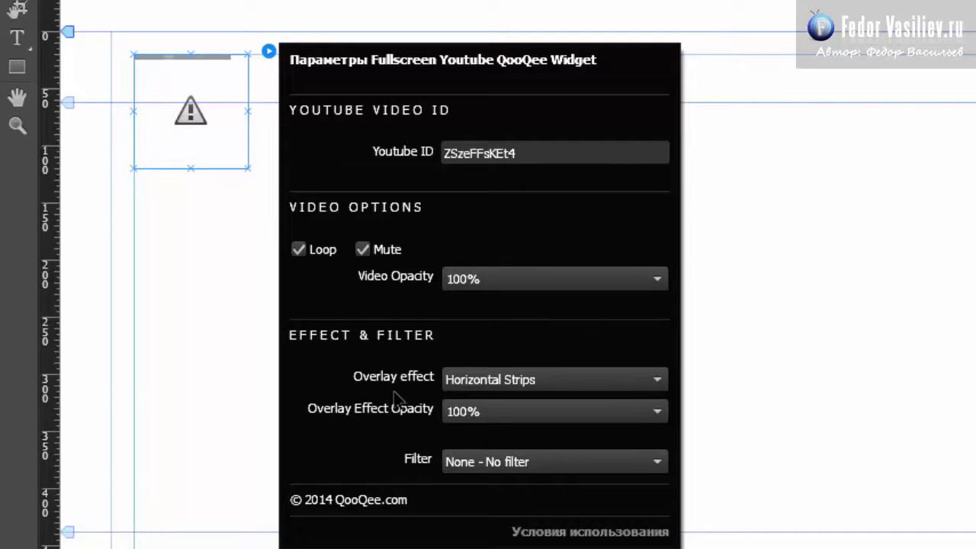
pyautogui.click(483, 379)
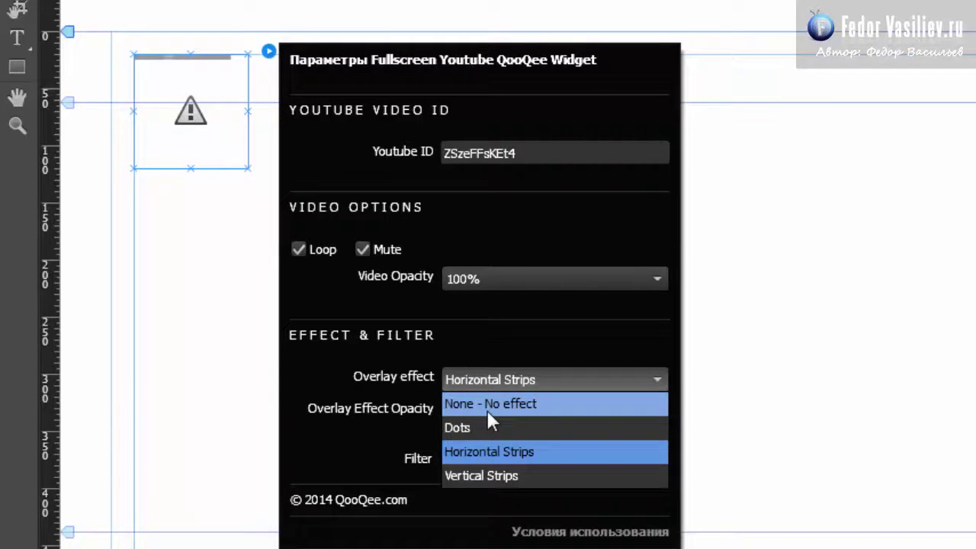
pyautogui.click(495, 340)
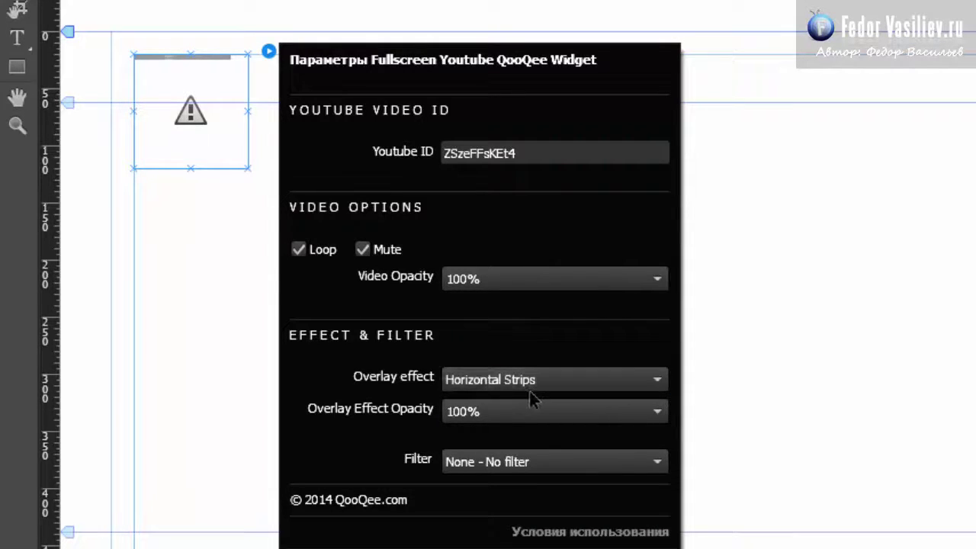
# Step: Preview the page in the browser to check the fullscreen video with the Horizontal Strips overlay
pyautogui.click(200, 237)
pyautogui.click(71, 0)
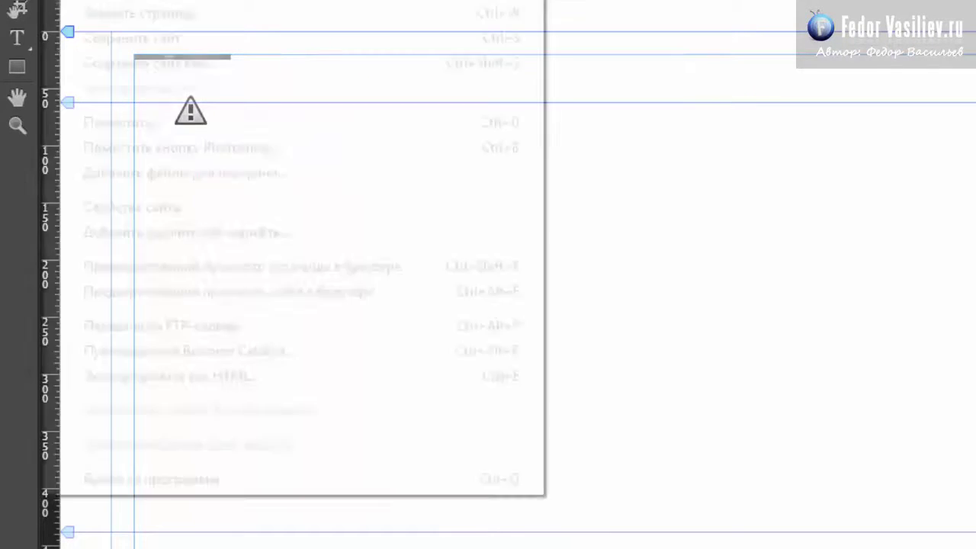
pyautogui.click(212, 261)
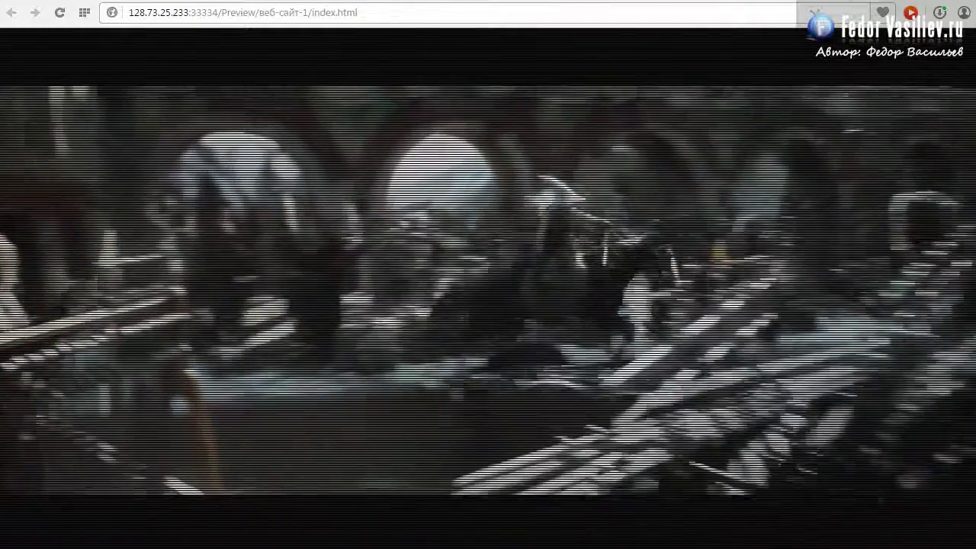
# Step: Set the Fullscreen Youtube widget's Overlay effect to None - No effect
pyautogui.click(179, 127)
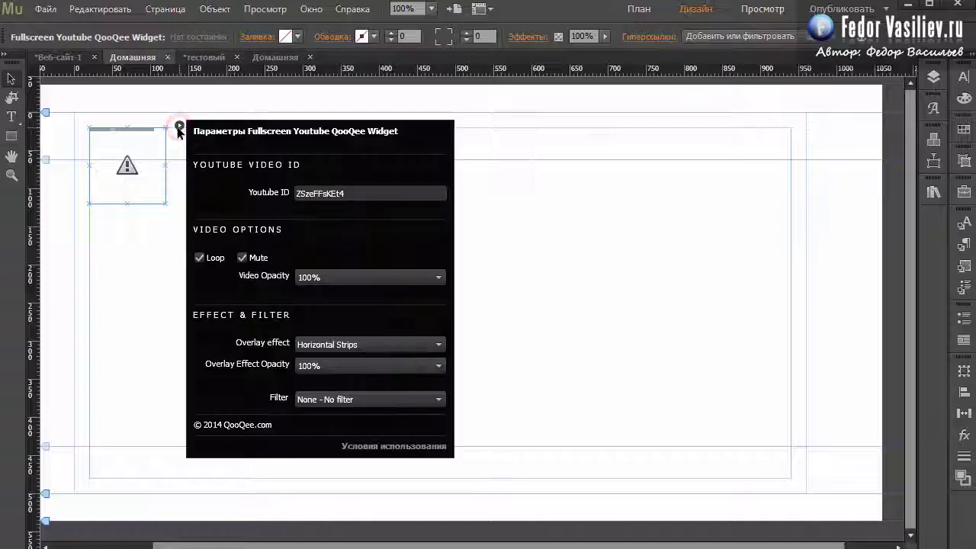
pyautogui.click(353, 344)
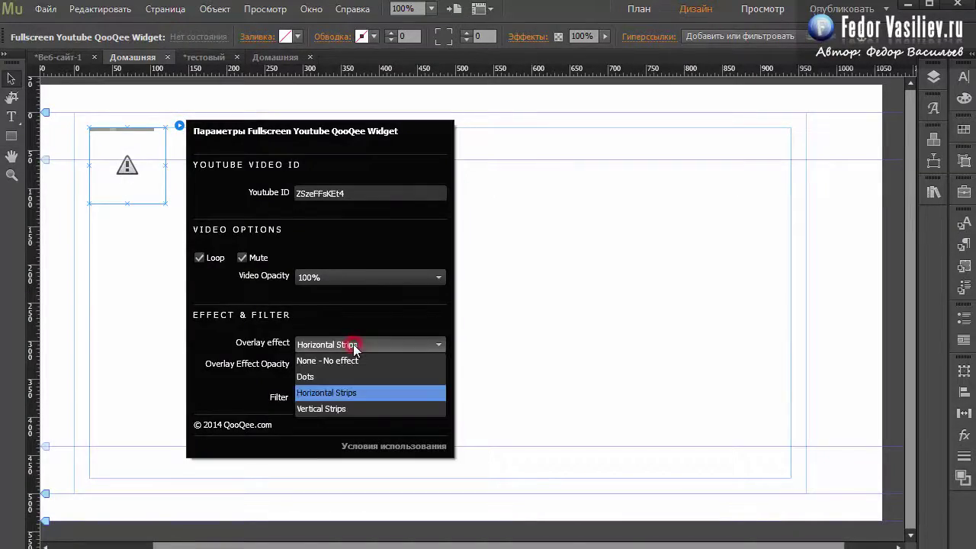
pyautogui.click(312, 360)
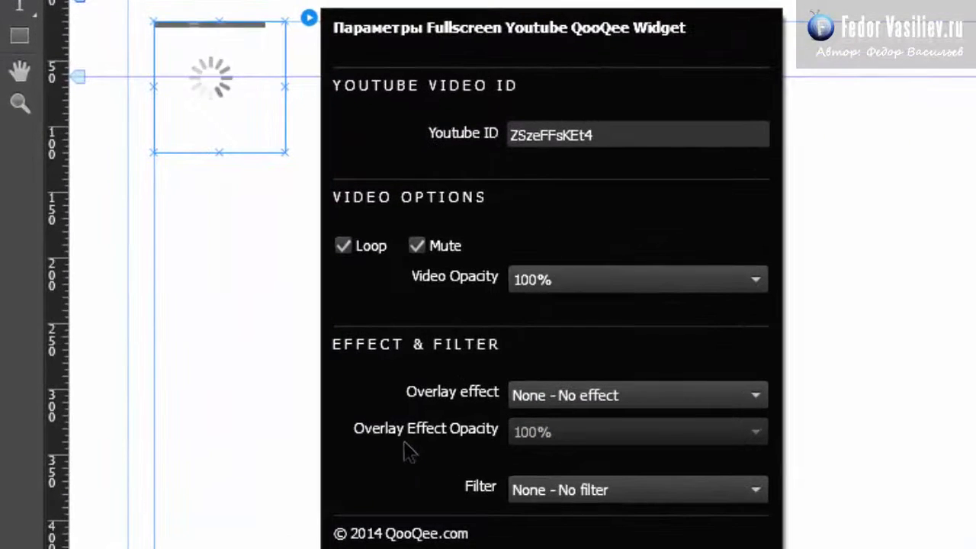
# Step: Try to open the Overlay Effect Opacity choices while no overlay effect is applied
pyautogui.click(556, 432)
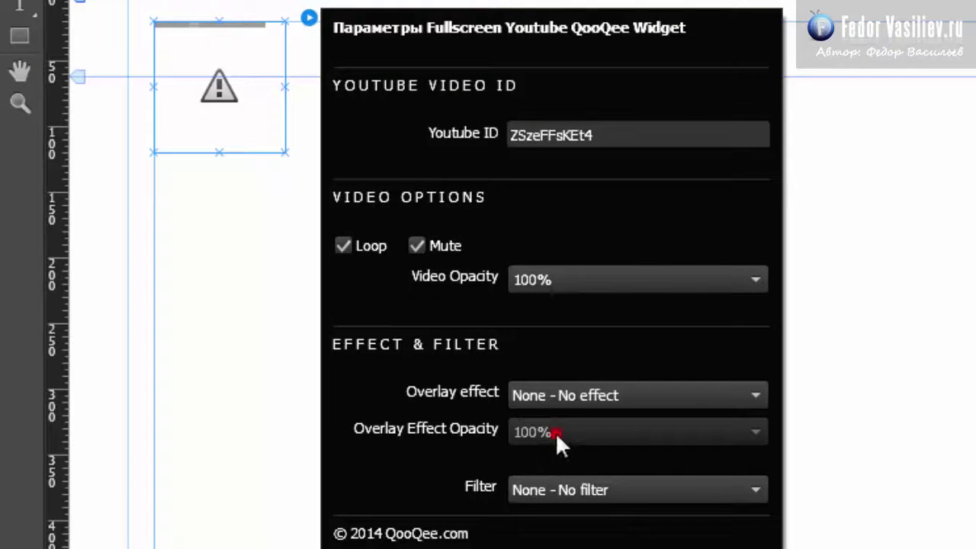
pyautogui.click(665, 431)
pyautogui.click(529, 432)
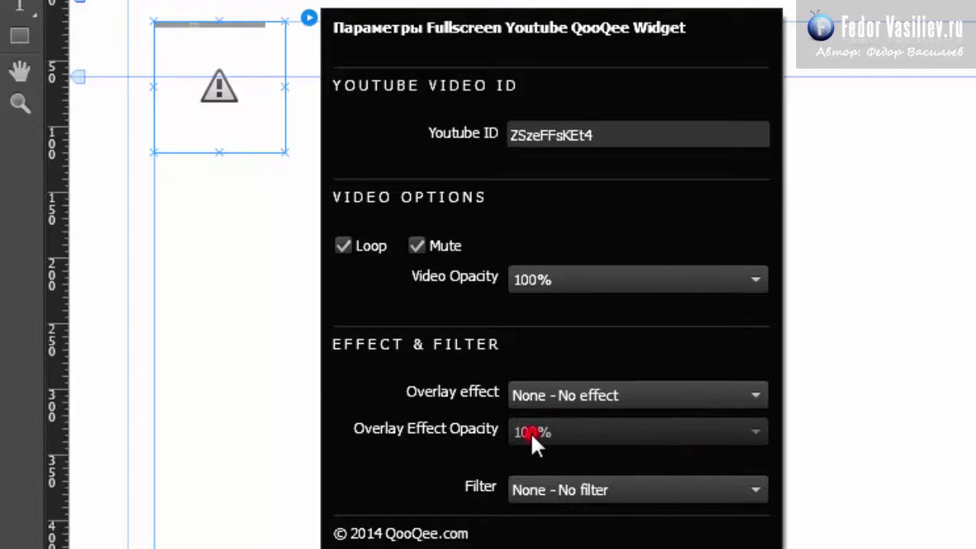
pyautogui.click(645, 430)
# Step: Switch the Overlay effect to Horizontal Strips and view the Overlay Effect Opacity choices
pyautogui.click(542, 401)
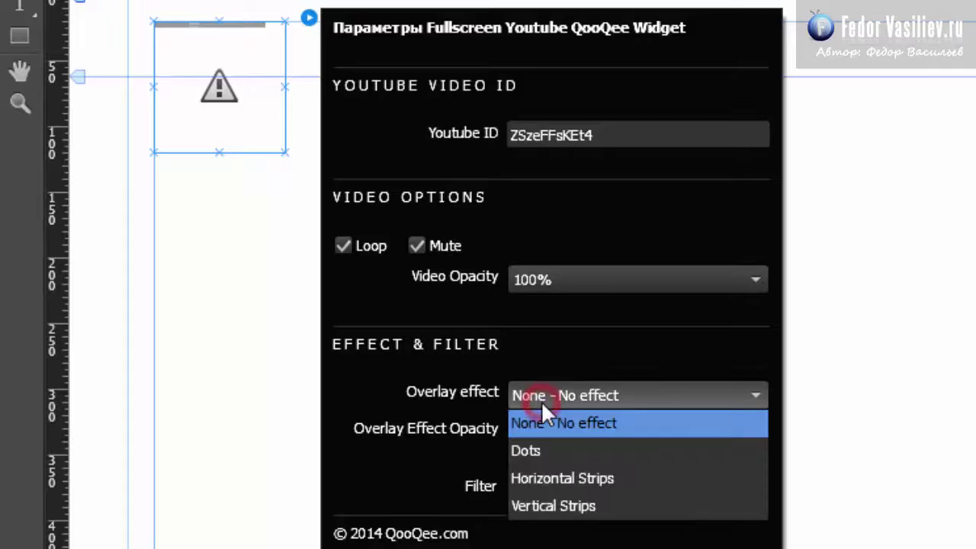
pyautogui.click(530, 477)
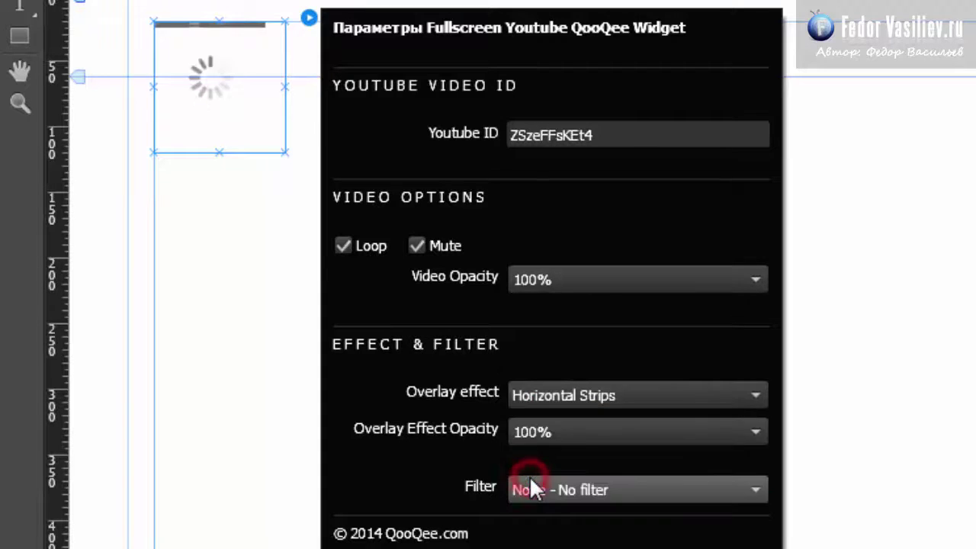
pyautogui.click(548, 429)
pyautogui.click(582, 432)
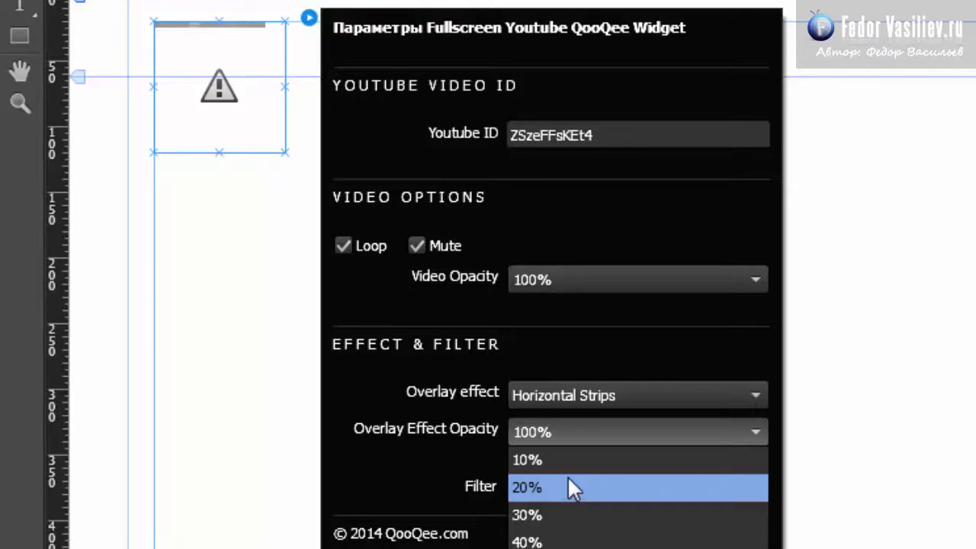
pyautogui.click(580, 360)
# Step: Set the widget's Overlay effect to None - No effect and its Filter to Blur
pyautogui.click(574, 396)
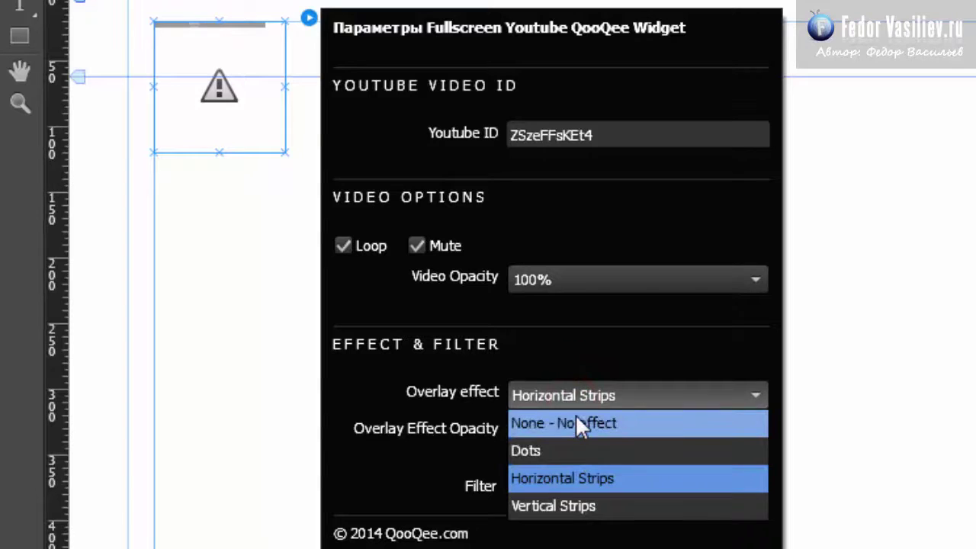
pyautogui.click(576, 422)
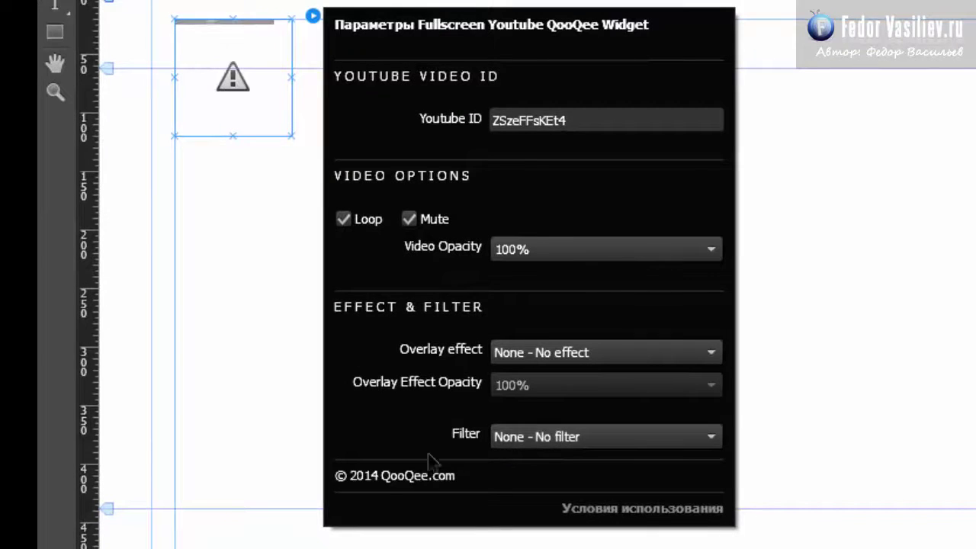
pyautogui.click(543, 435)
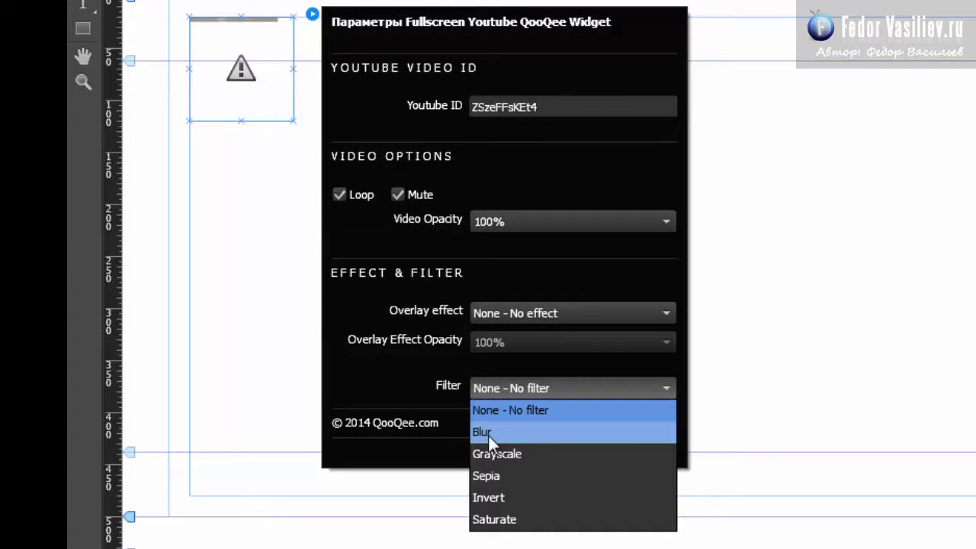
pyautogui.click(488, 433)
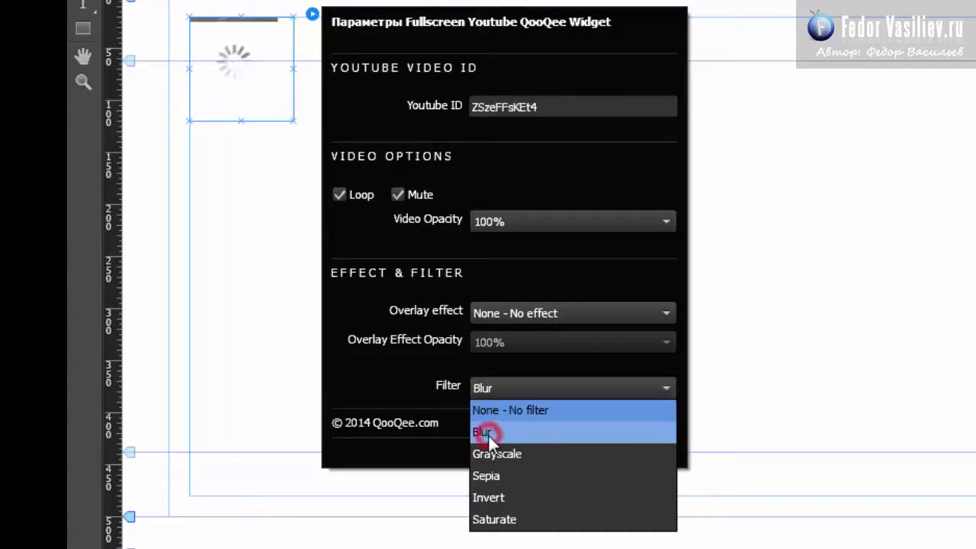
# Step: Preview the page in the browser to check the video with the Blur filter
pyautogui.click(250, 283)
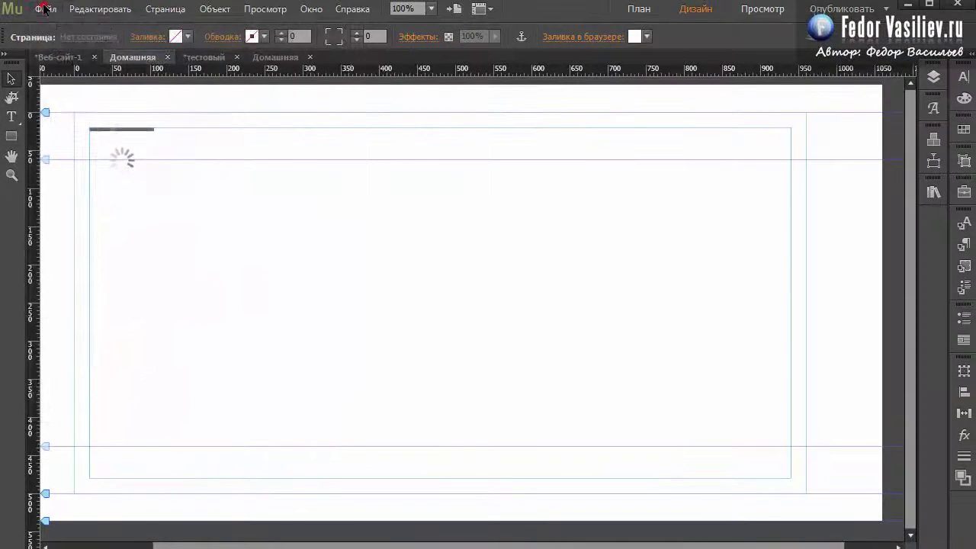
pyautogui.click(41, 8)
pyautogui.click(100, 272)
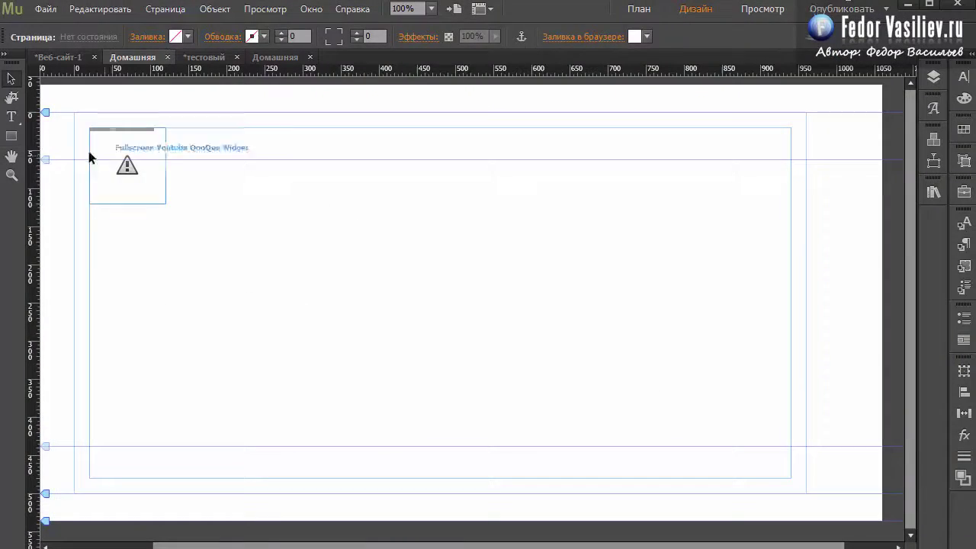
# Step: Reopen the Fullscreen Youtube widget's parameters and set its Filter to Invert
pyautogui.click(131, 156)
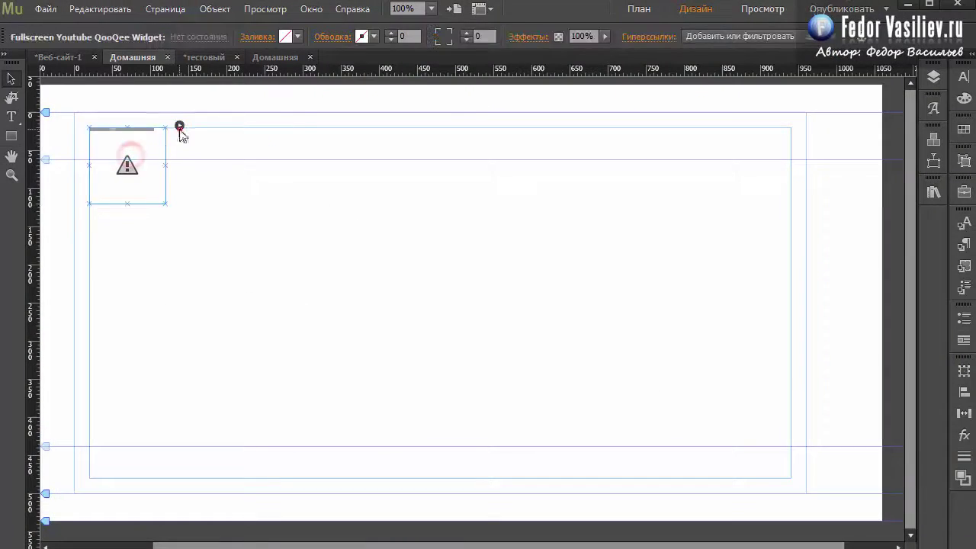
pyautogui.click(179, 125)
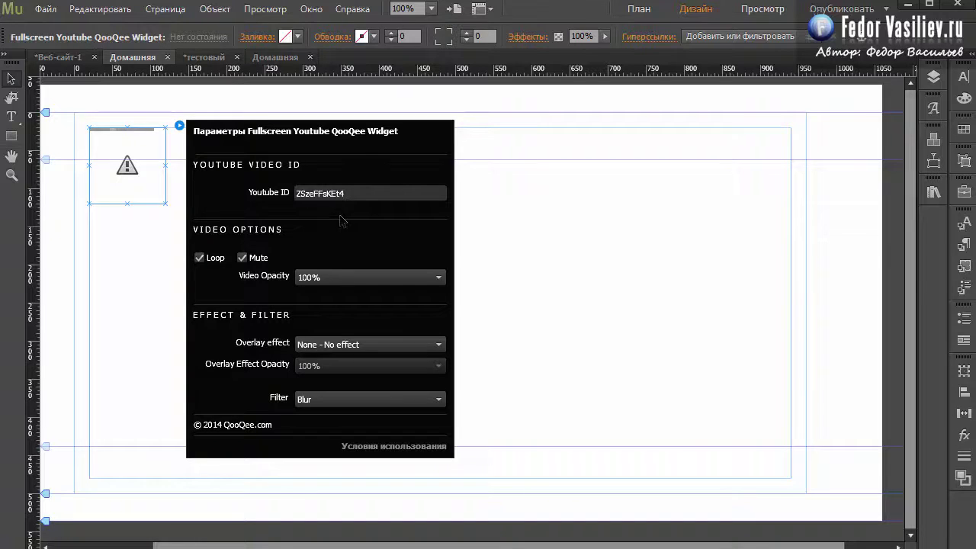
pyautogui.click(345, 401)
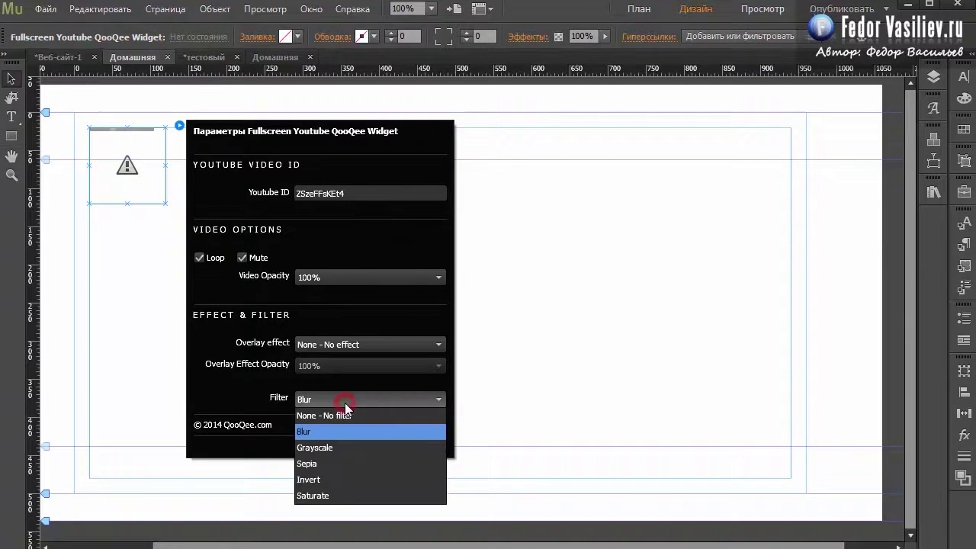
pyautogui.click(333, 480)
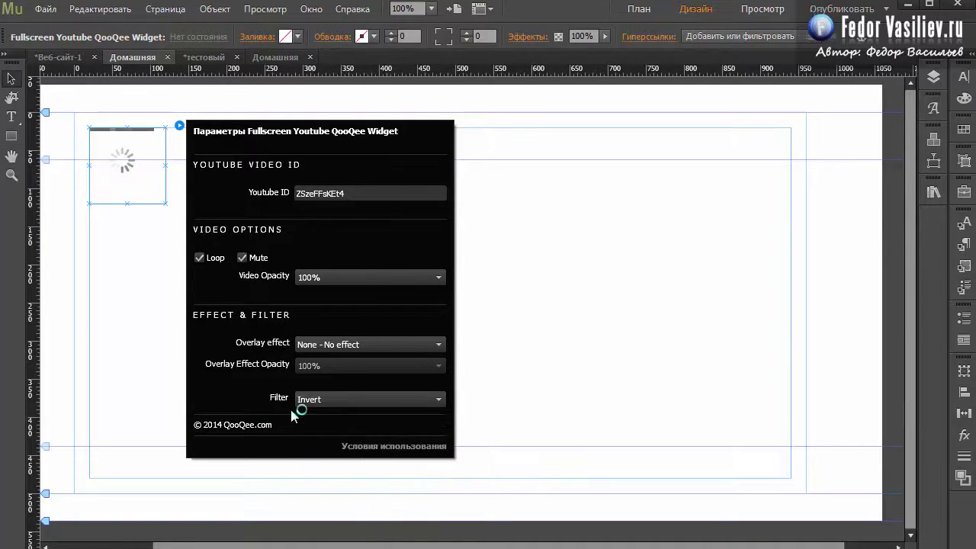
# Step: Switch to the YouTube video page in the browser and copy the video ID hPo3BUUpOis from its address
pyautogui.click(358, 193)
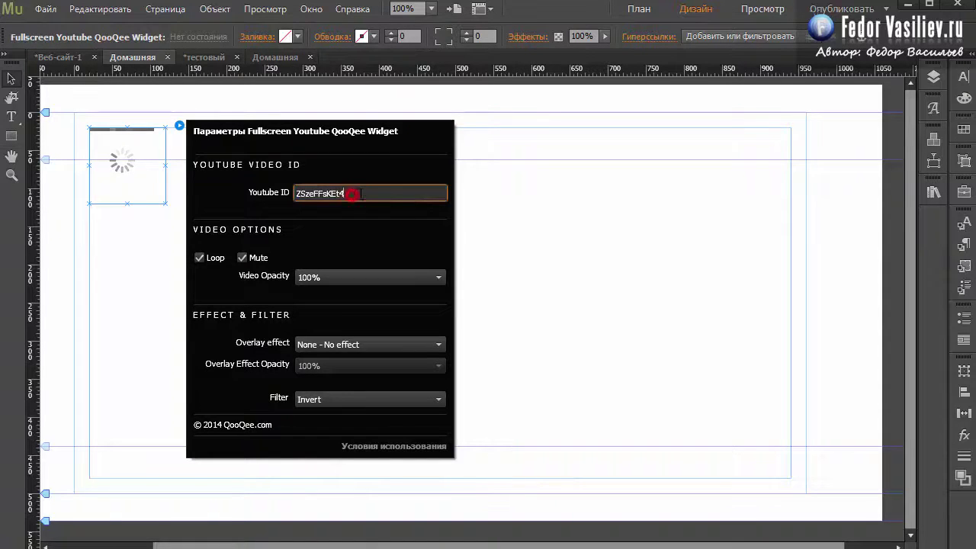
pyautogui.click(343, 193)
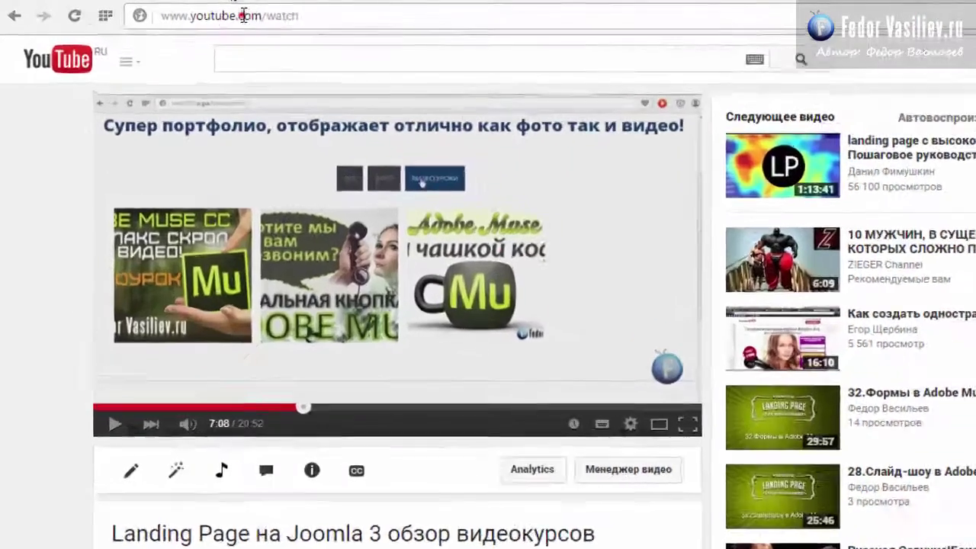
pyautogui.click(192, 14)
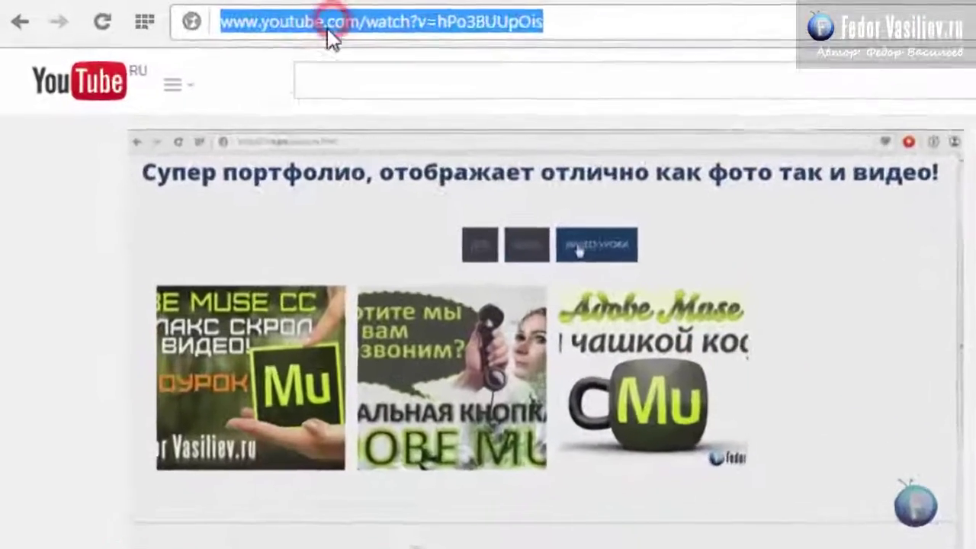
pyautogui.click(356, 23)
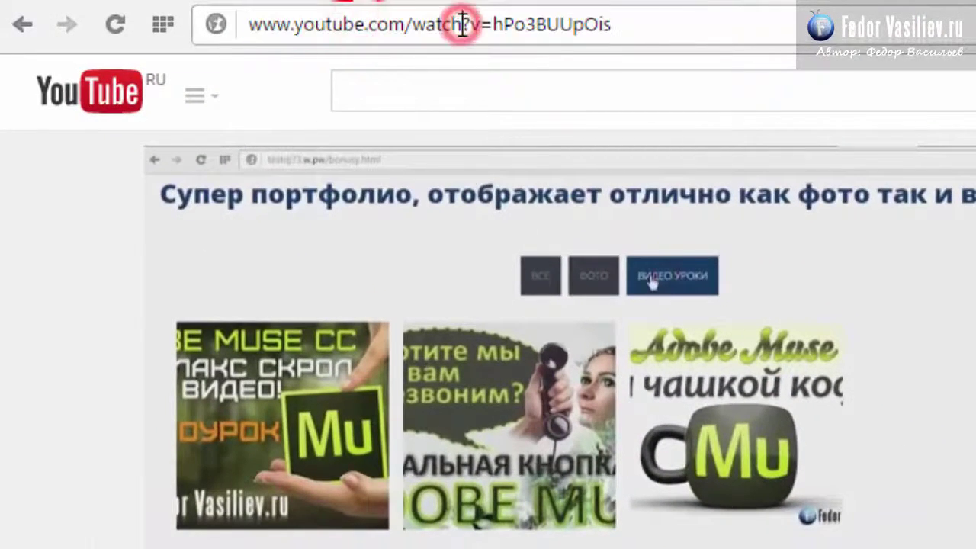
pyautogui.moveTo(648, 23); pyautogui.dragTo(249, 24)
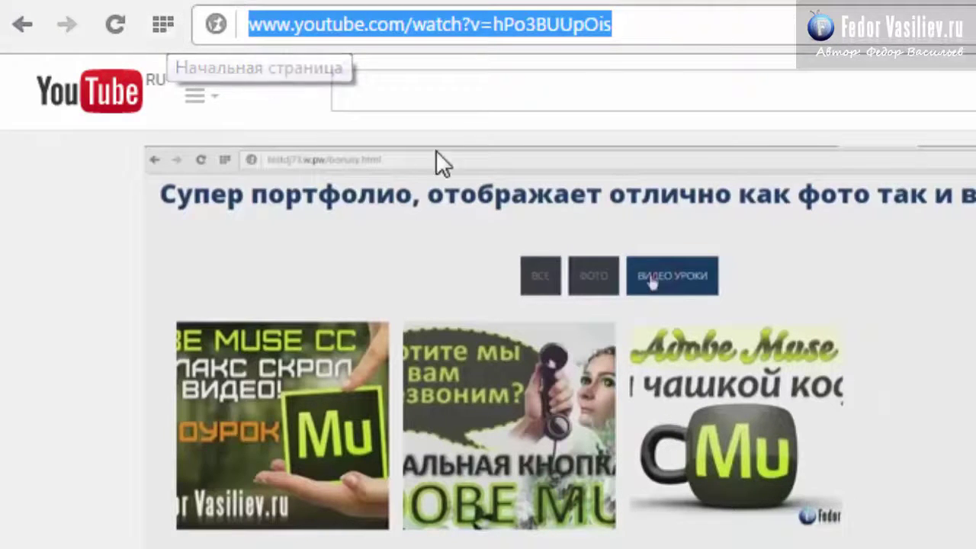
pyautogui.click(447, 26)
pyautogui.moveTo(653, 23); pyautogui.dragTo(114, 44)
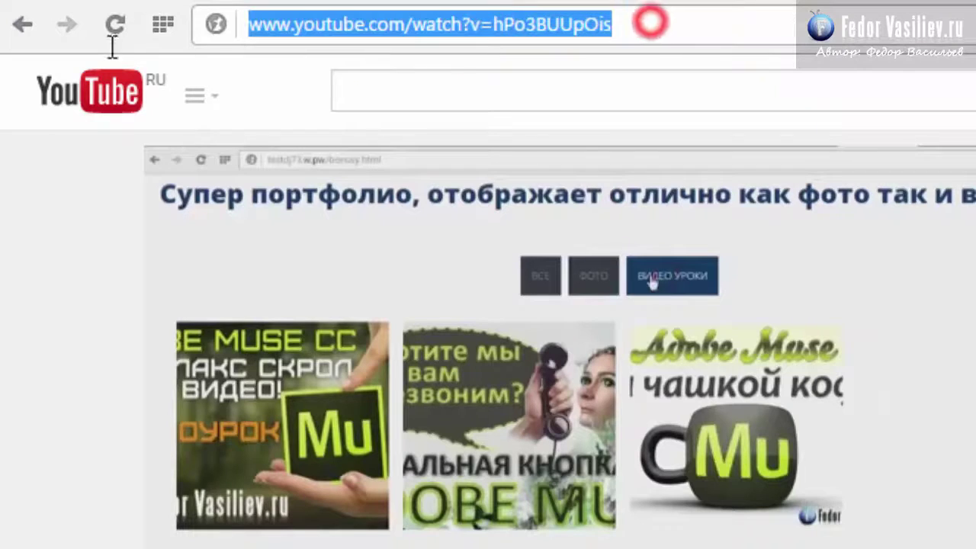
pyautogui.click(438, 21)
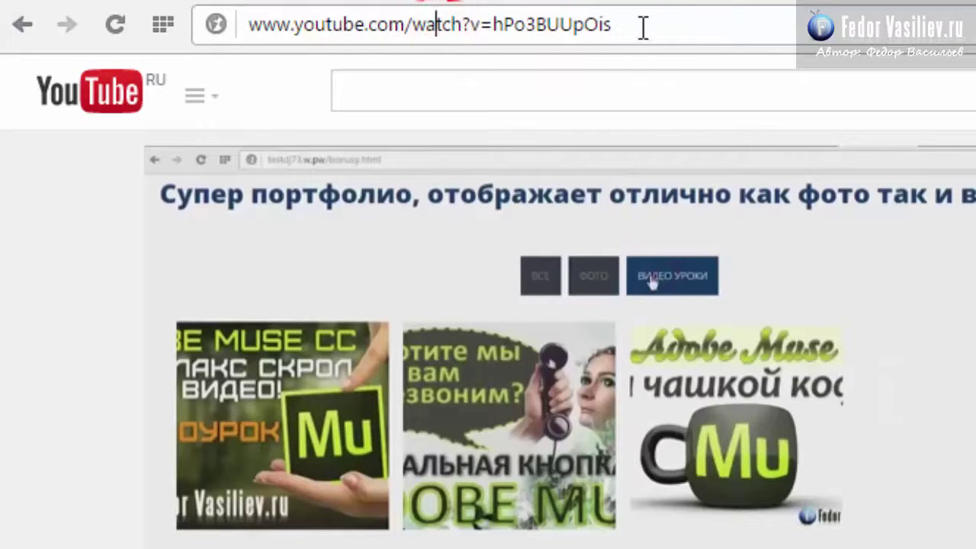
pyautogui.moveTo(638, 25); pyautogui.dragTo(500, 29)
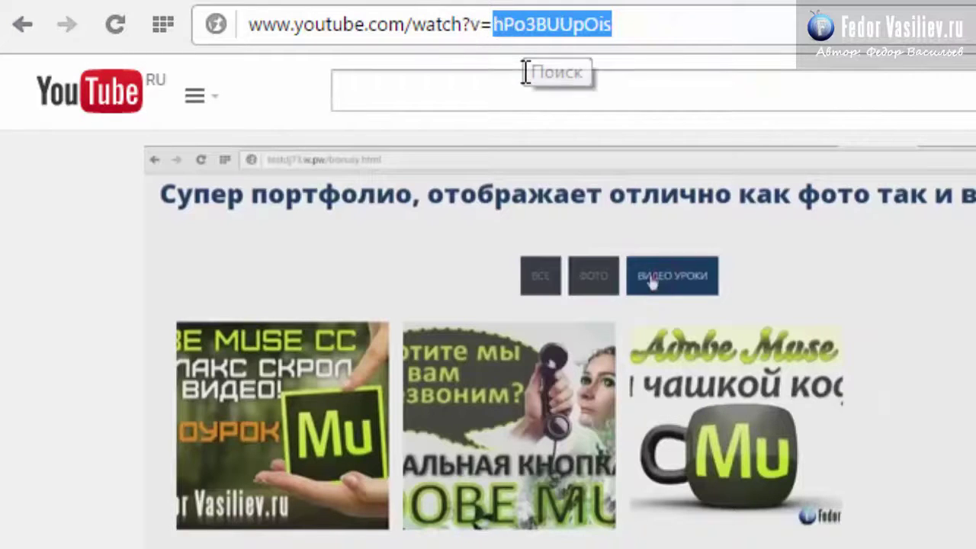
pyautogui.rightClick(525, 25)
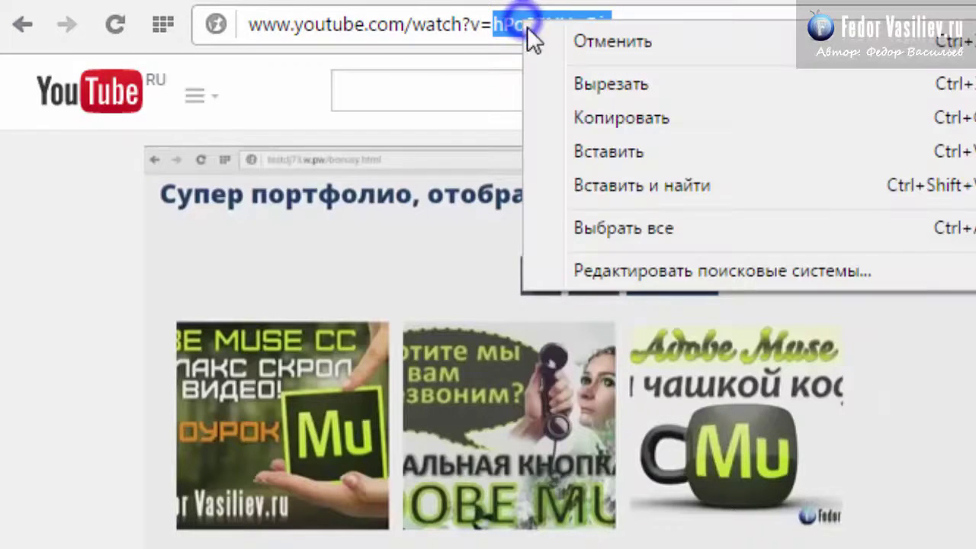
pyautogui.click(620, 118)
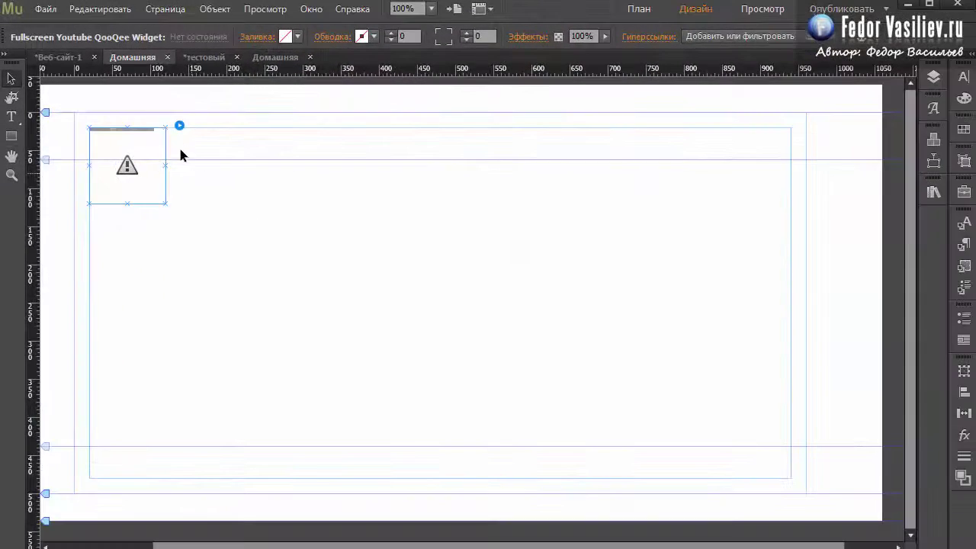
# Step: Replace the Youtube ID in the Fullscreen Youtube widget's parameters with the copied ID hPo3BUUpOis
pyautogui.click(179, 125)
pyautogui.click(328, 192)
pyautogui.hotkey('ctrl', 'v')
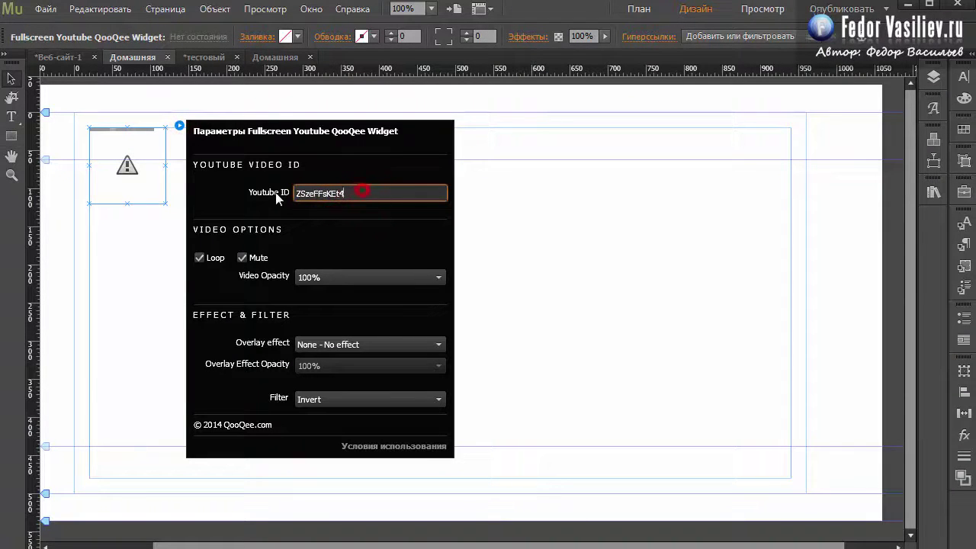
pyautogui.press('BackSpace')
pyautogui.press('BackSpace')
pyautogui.press('BackSpace')
pyautogui.press('BackSpace')
pyautogui.press('BackSpace')
pyautogui.press('BackSpace')
pyautogui.press('BackSpace')
pyautogui.press('BackSpace')
pyautogui.press('BackSpace')
pyautogui.press('BackSpace')
pyautogui.press('BackSpace')
pyautogui.rightClick(316, 192)
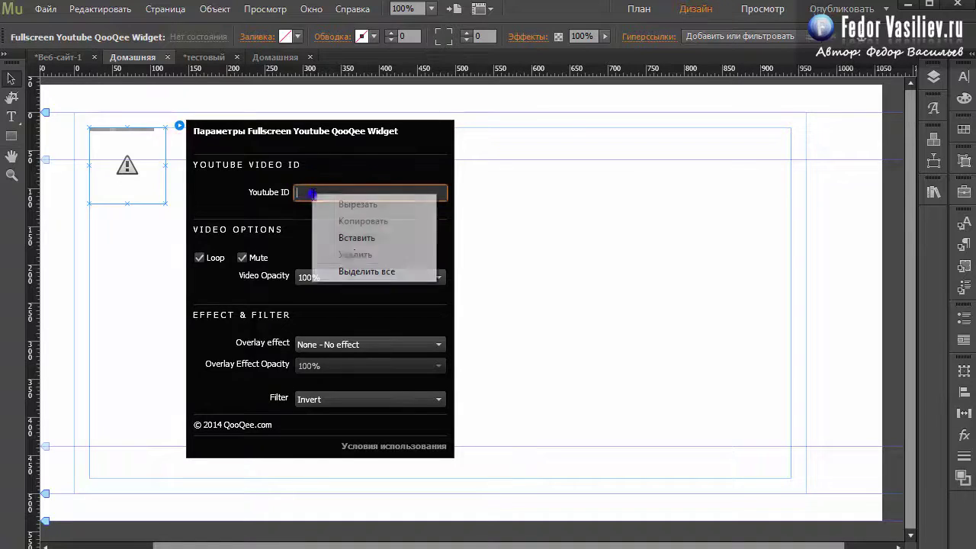
pyautogui.click(360, 237)
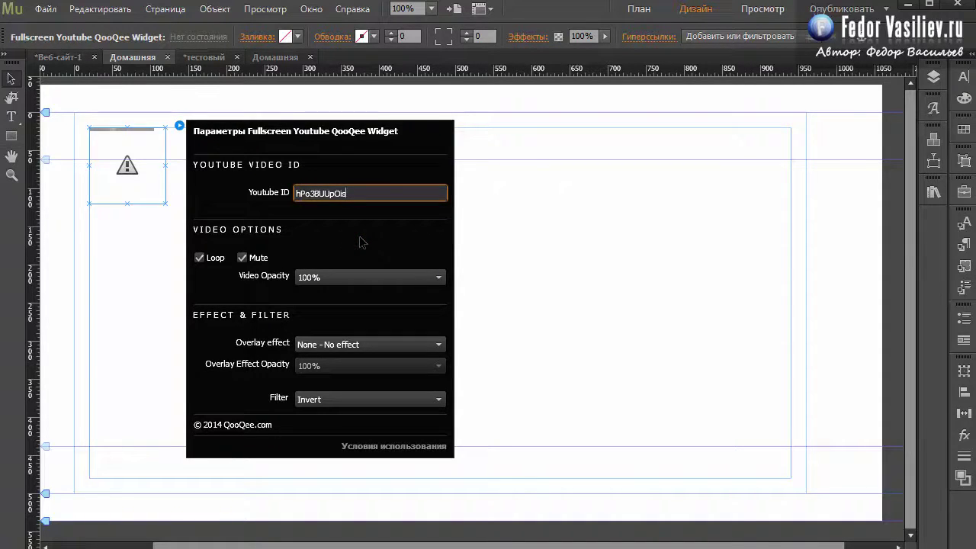
# Step: Close the widget's parameters and preview the result in the browser to check the new video with the Invert filter
pyautogui.click(126, 235)
pyautogui.click(37, 10)
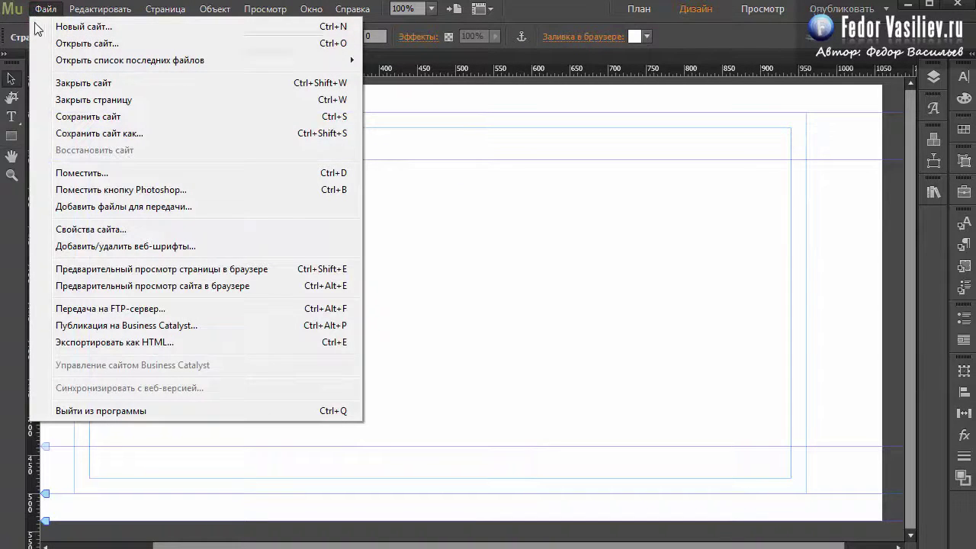
pyautogui.click(55, 292)
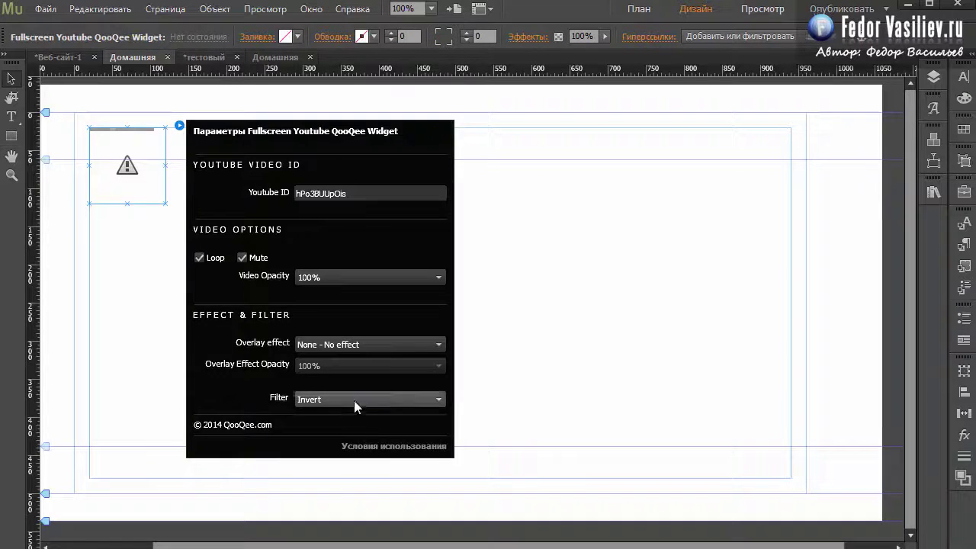
# Step: Set the widget's Filter to Grayscale and preview the page in the browser
pyautogui.click(354, 400)
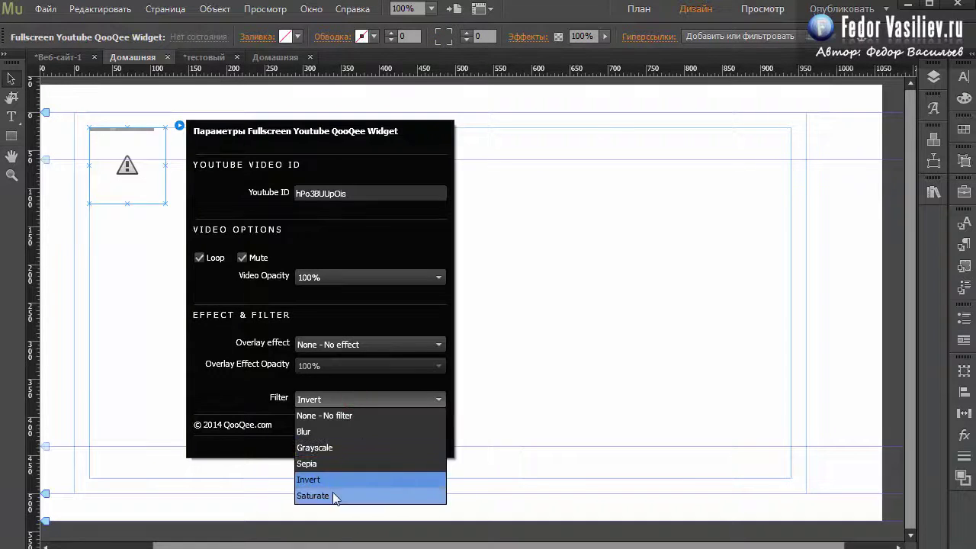
pyautogui.click(314, 447)
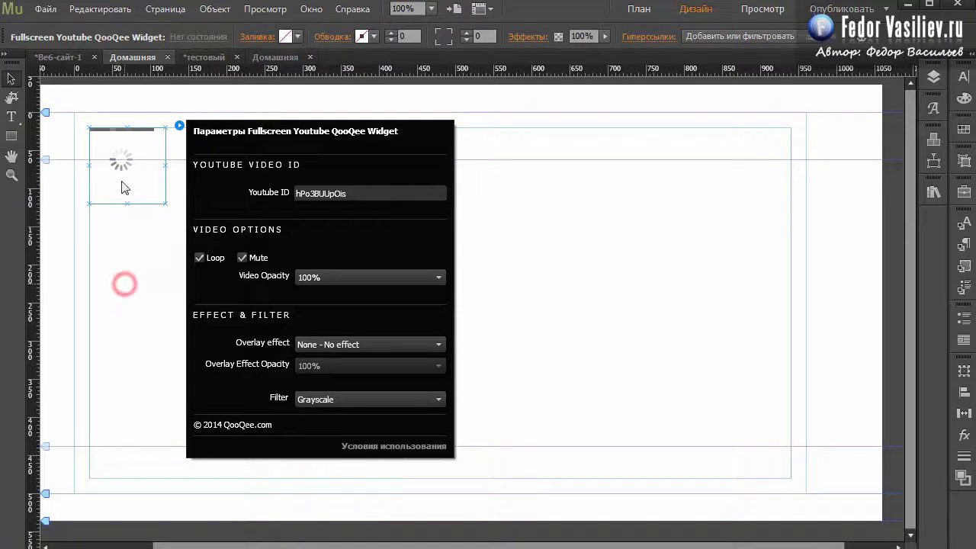
pyautogui.click(45, 9)
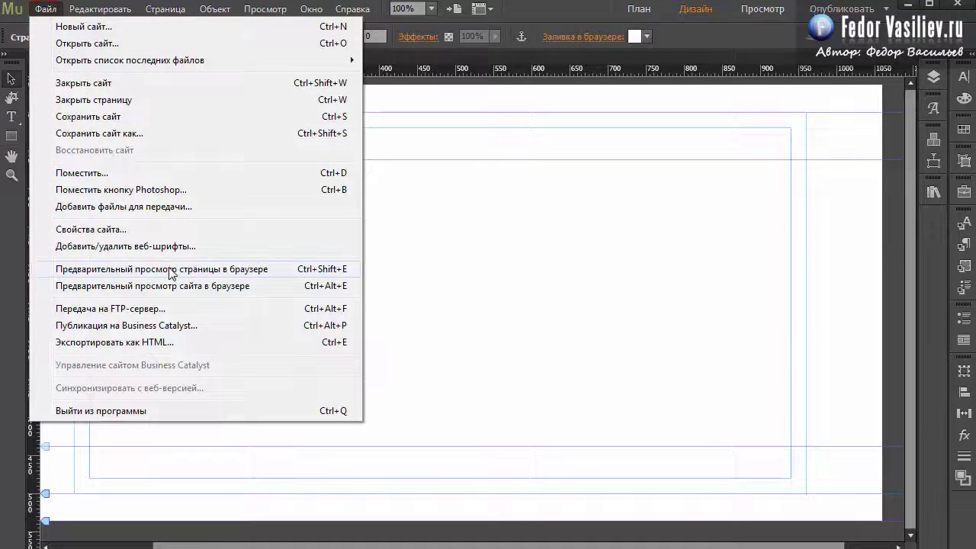
pyautogui.click(169, 268)
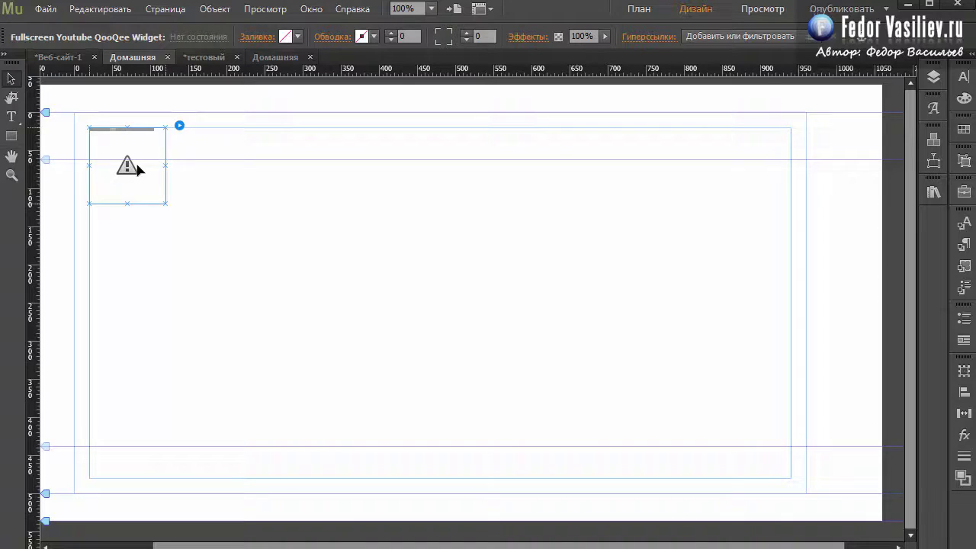
# Step: On the landing page site's Домашняя page, place the Youtube_Fullscreen widget from QooQee_Widgets 5 at the upper-left corner of the "Что вы получаете?" section
pyautogui.click(276, 59)
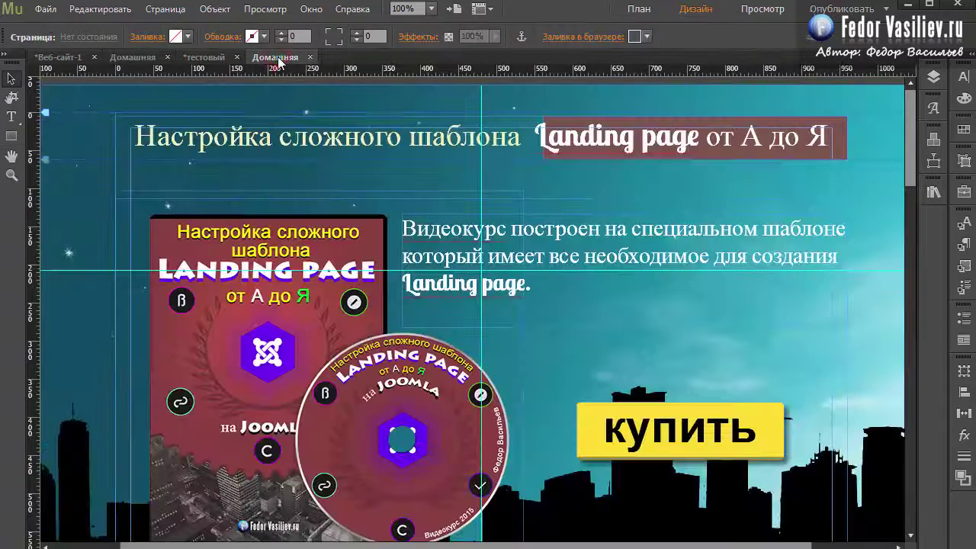
pyautogui.click(894, 177)
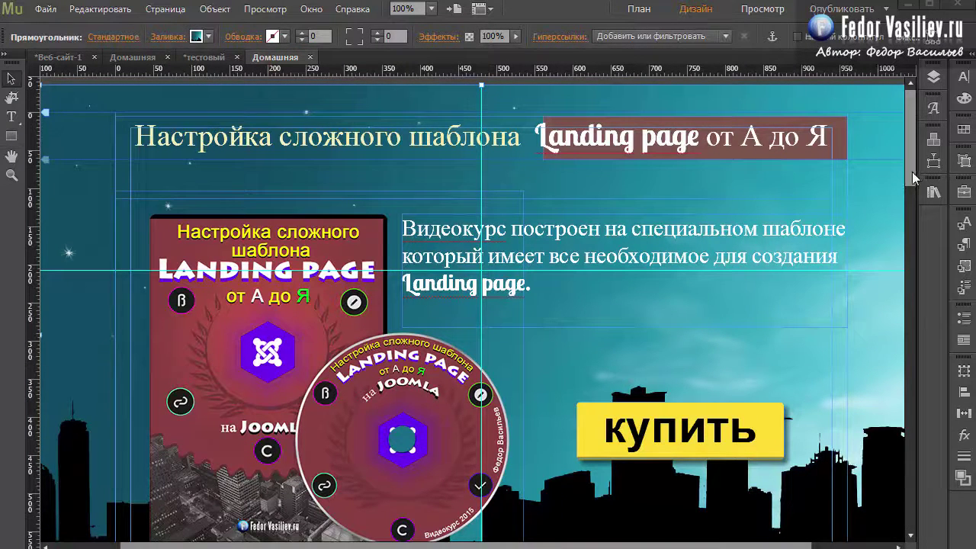
pyautogui.moveTo(912, 172); pyautogui.dragTo(915, 264)
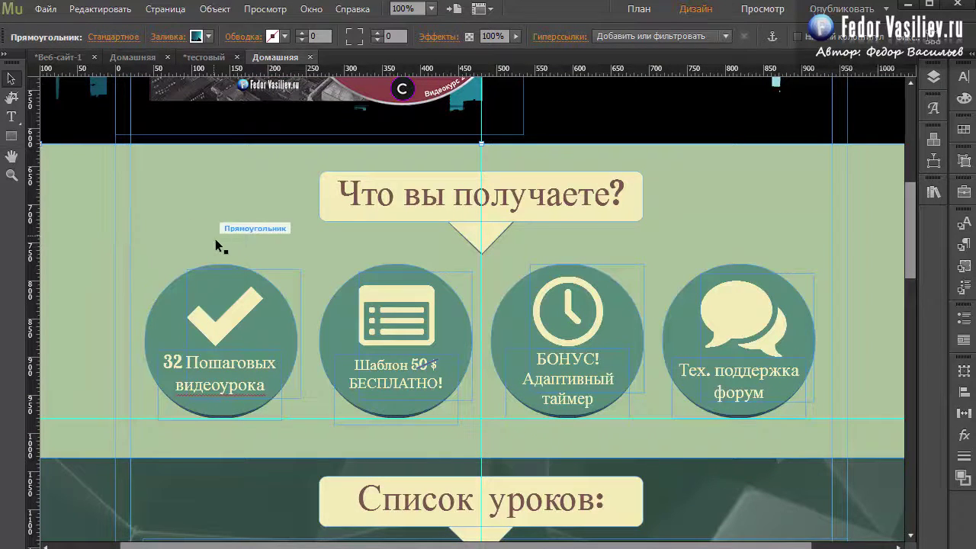
pyautogui.click(933, 192)
pyautogui.scroll(-10, 904, 516)
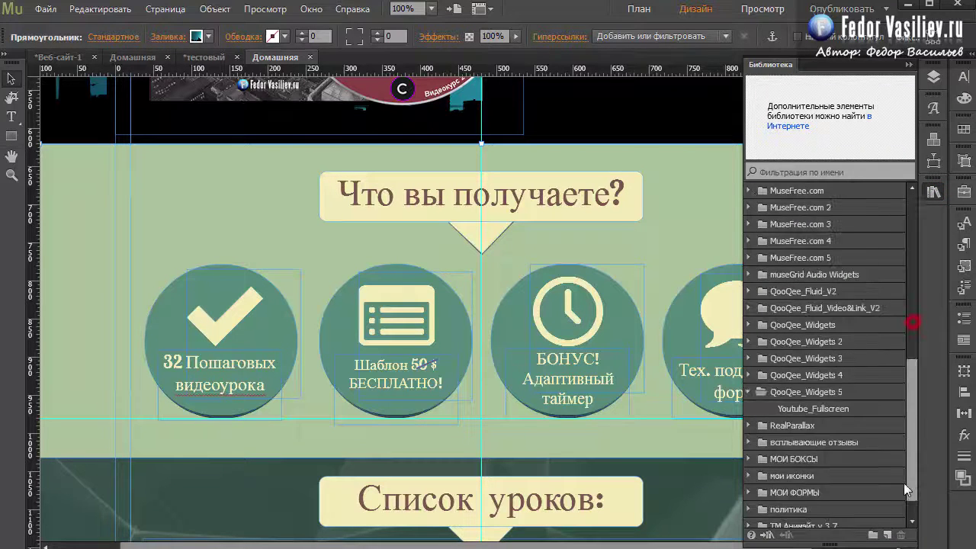
pyautogui.moveTo(823, 374); pyautogui.dragTo(95, 175)
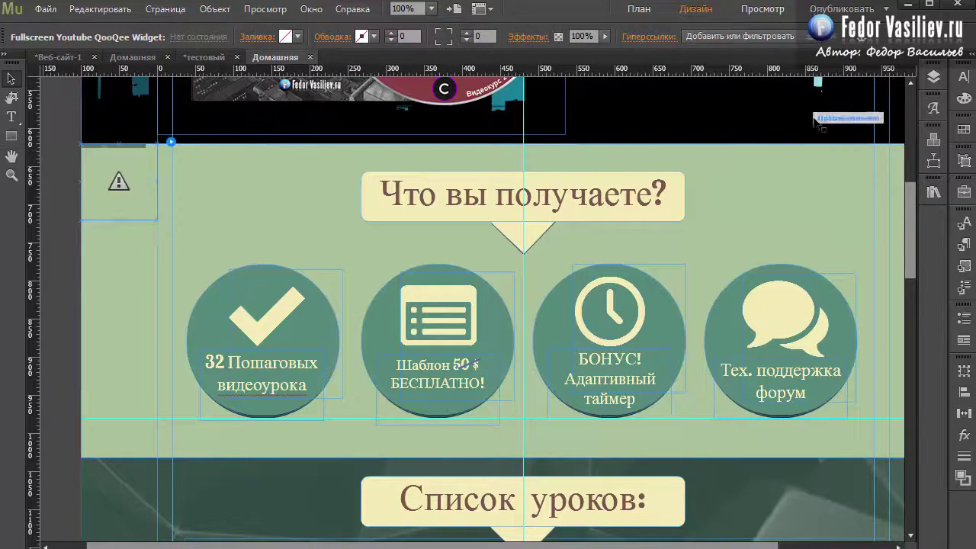
# Step: Move the Fullscreen Youtube widget below all other objects in the layer Слой 1
pyautogui.click(928, 80)
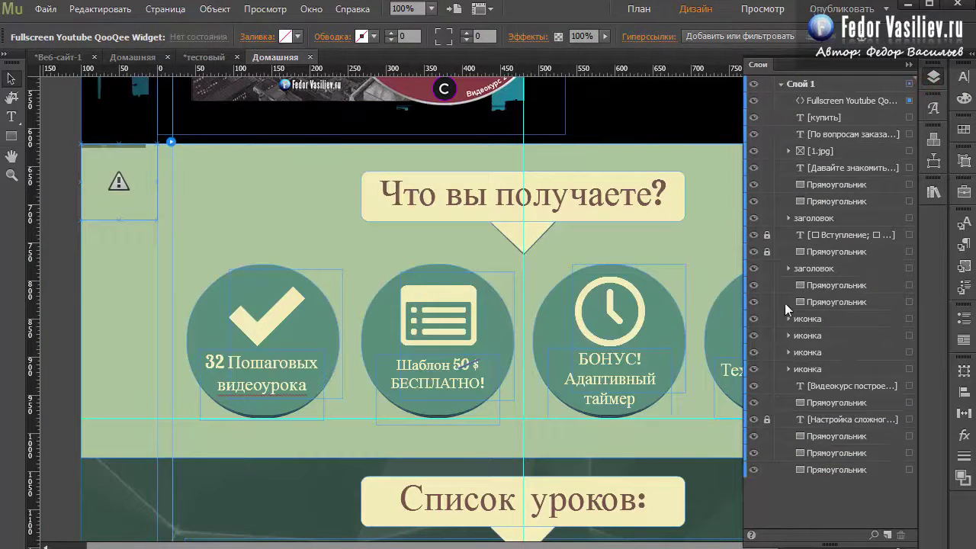
pyautogui.click(816, 100)
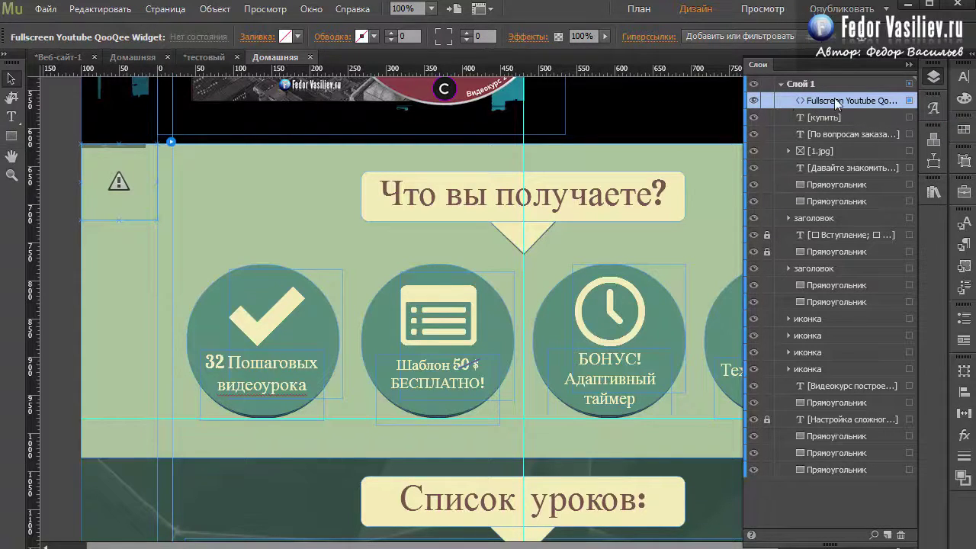
pyautogui.moveTo(818, 100); pyautogui.dragTo(821, 491)
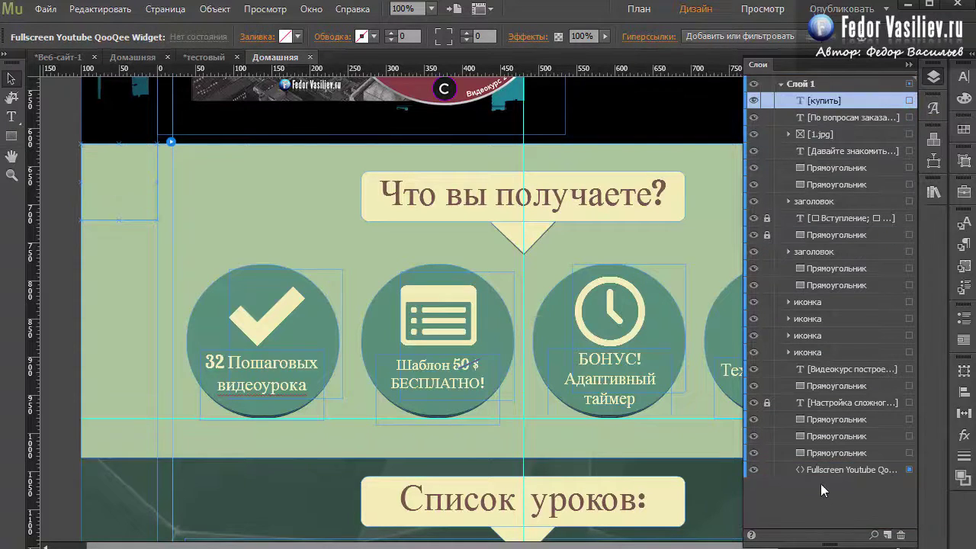
pyautogui.click(821, 471)
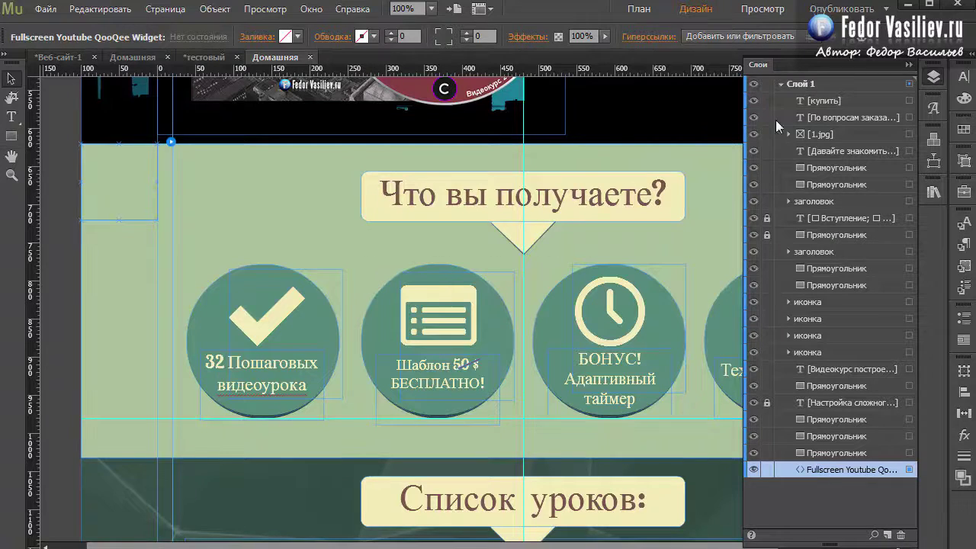
pyautogui.click(911, 65)
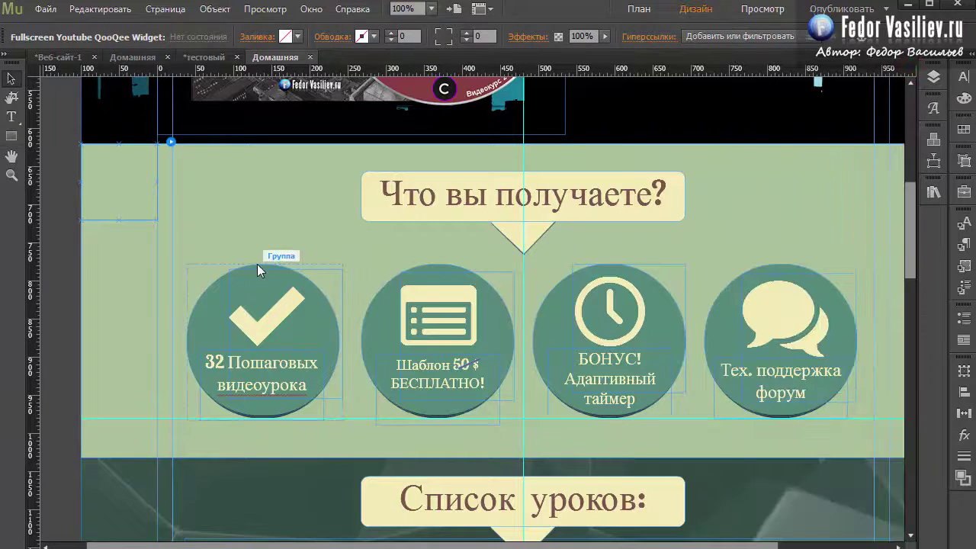